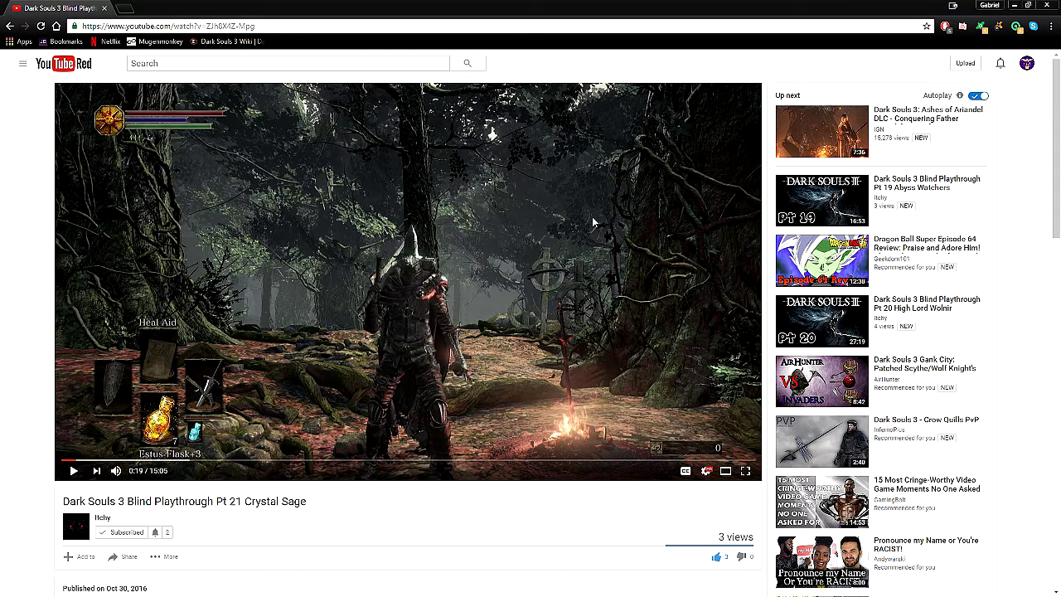
Make Chrome full screen, then put the paused Crystal Sage video into YouTube full-screen playback.
{"action": "key", "text": "F11"}
{"action": "double_click", "coordinate": [510, 280]}
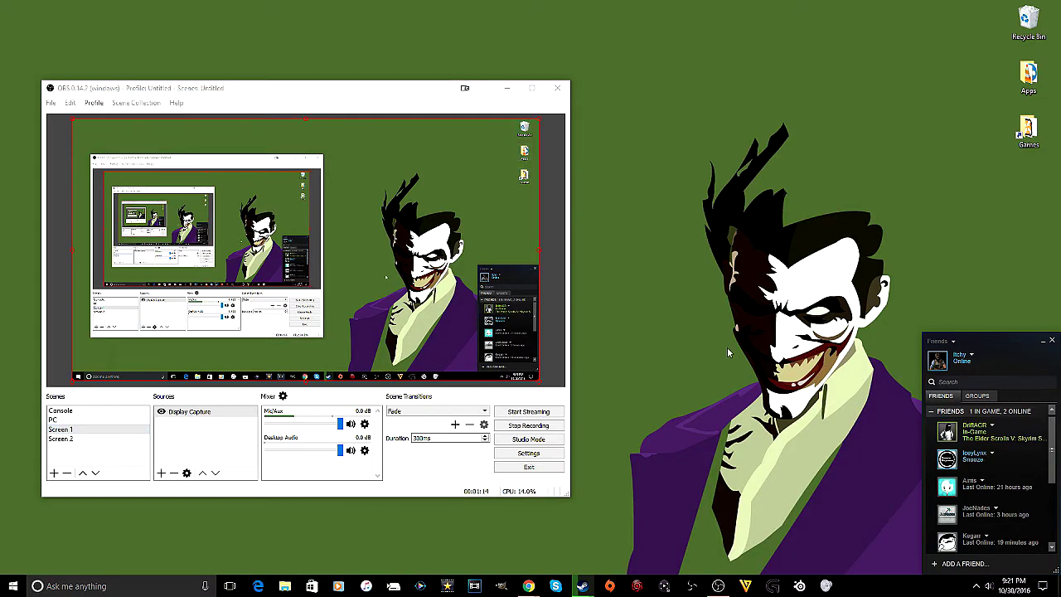
Select the Screen 2 scene in the OBS Scenes list.
{"action": "left_click", "coordinate": [60, 439]}
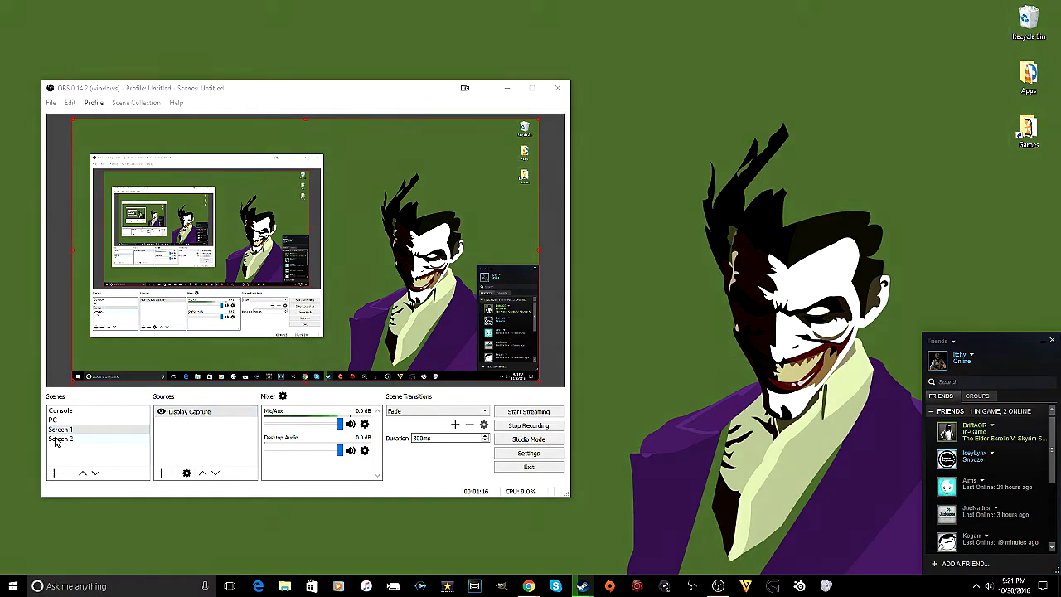